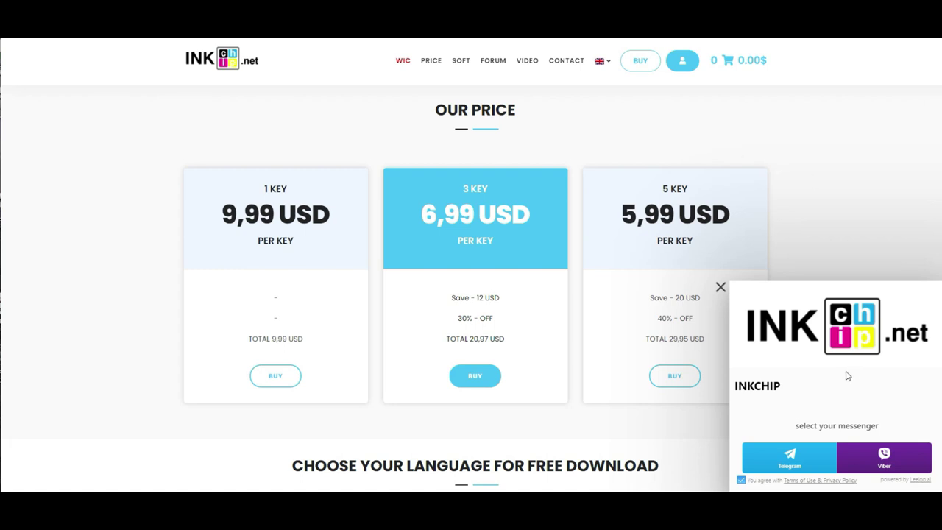
# - Close the messenger popup and scroll the supported printer lists to select ET-450 in the ET Series
pyautogui.scroll(-2, 847, 375)
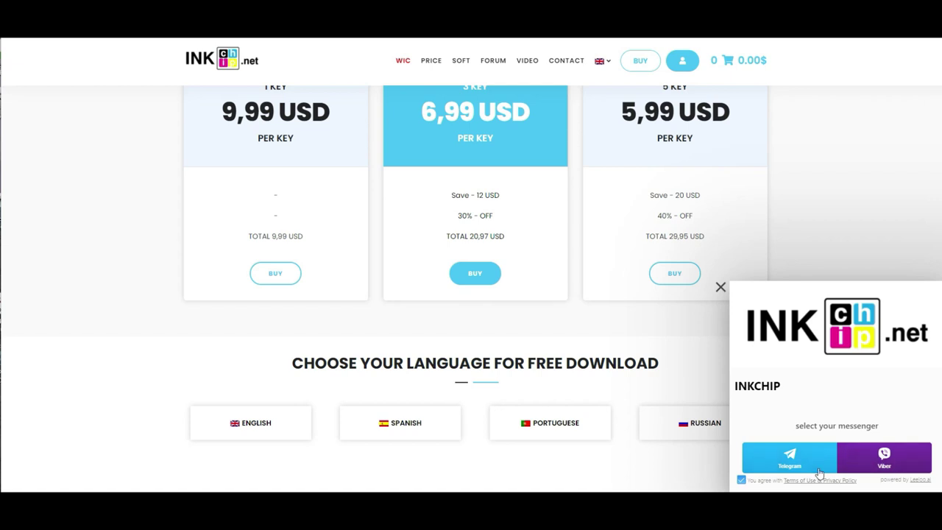
pyautogui.click(720, 288)
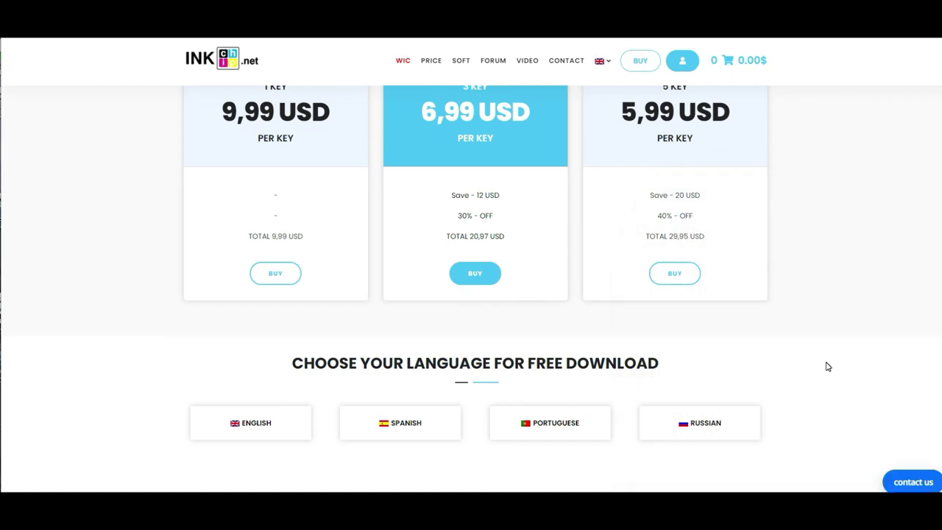
pyautogui.scroll(-2, 827, 366)
pyautogui.scroll(-1, 827, 366)
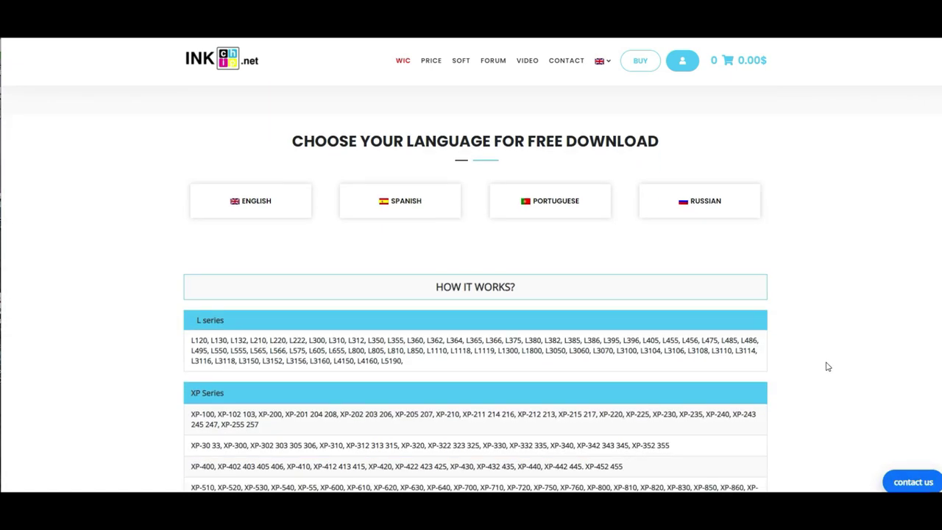
pyautogui.scroll(-1, 827, 366)
pyautogui.scroll(-2, 827, 366)
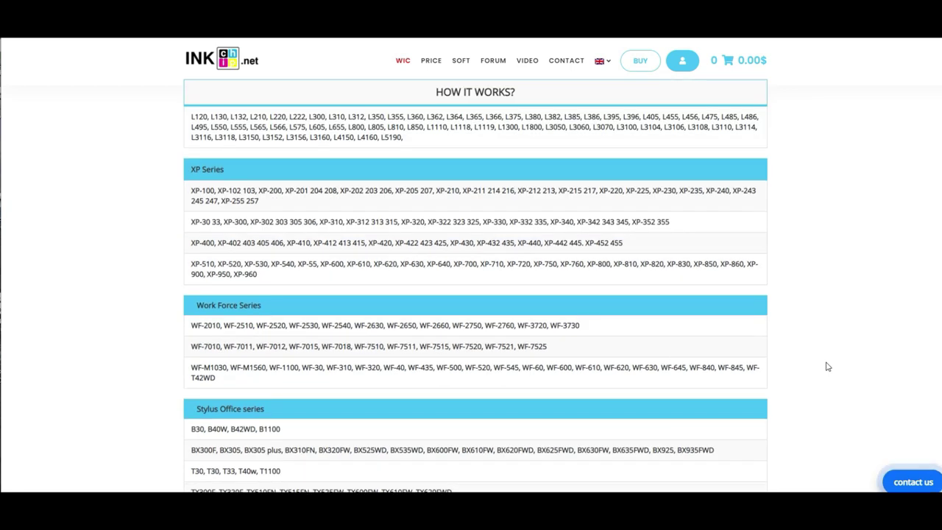
pyautogui.scroll(-4, 827, 366)
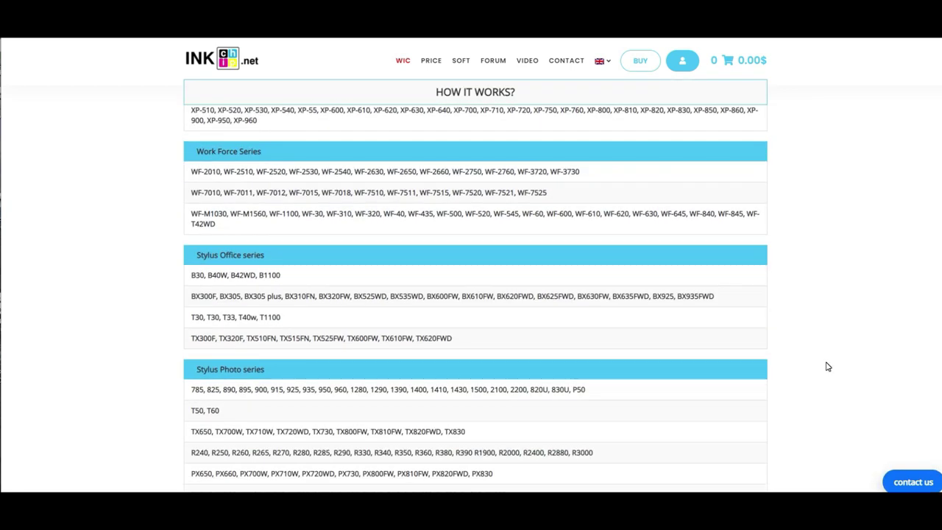
pyautogui.scroll(-10, 827, 366)
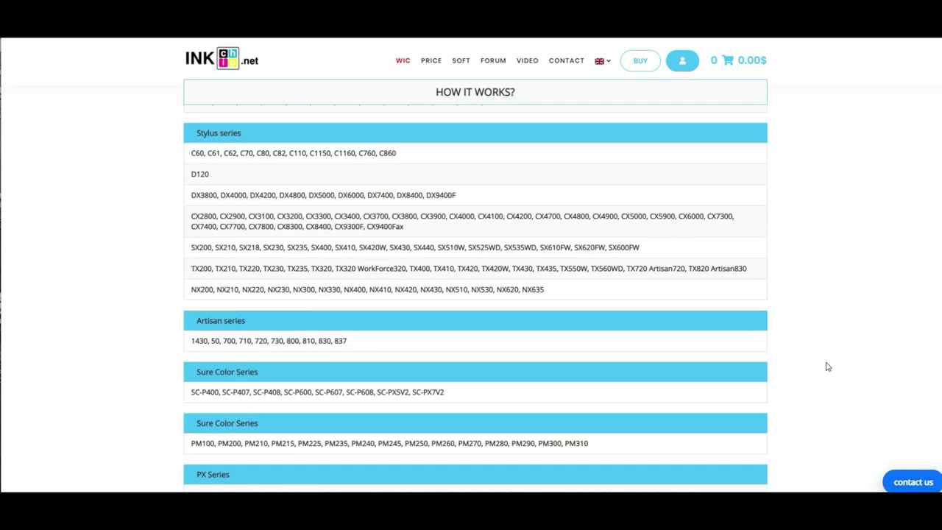
pyautogui.moveTo(587, 252); pyautogui.dragTo(615, 252)
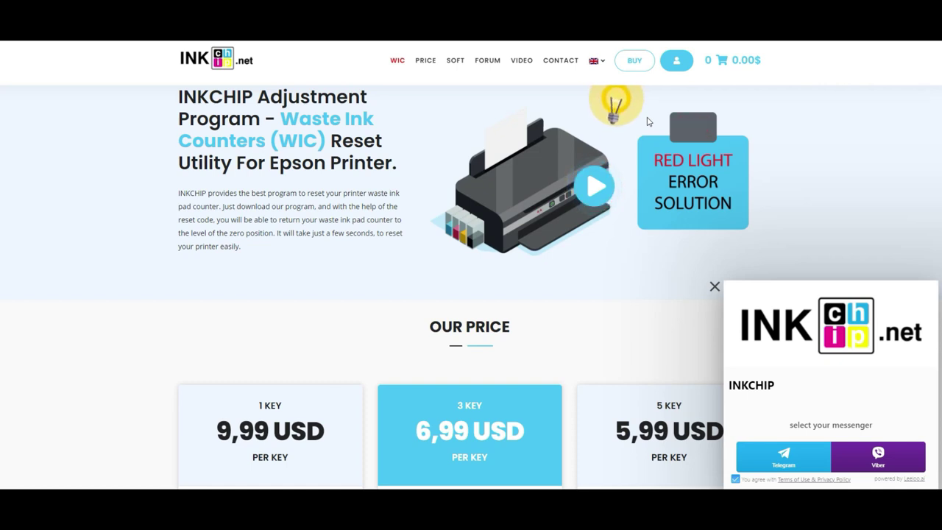
# - Download the free English Inkchip_WIC_setup.exe from the WIC language section
pyautogui.click(455, 62)
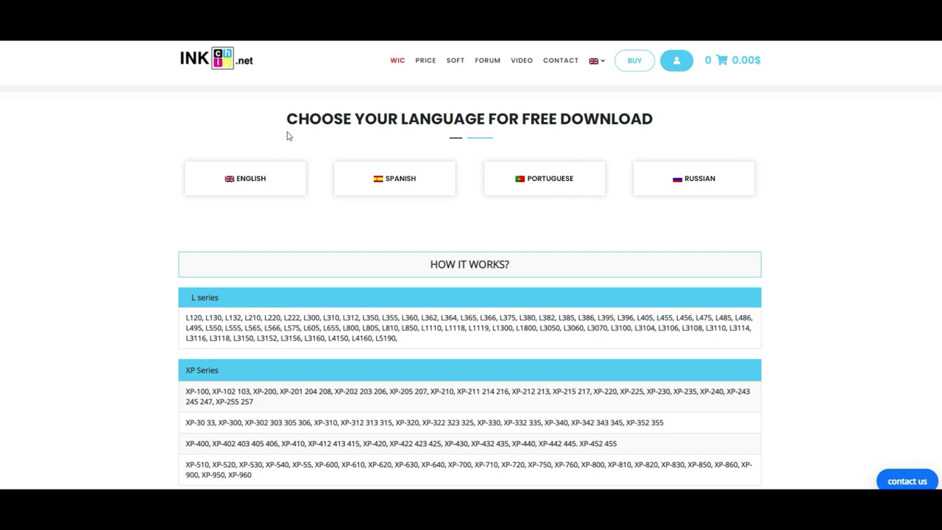
pyautogui.click(261, 188)
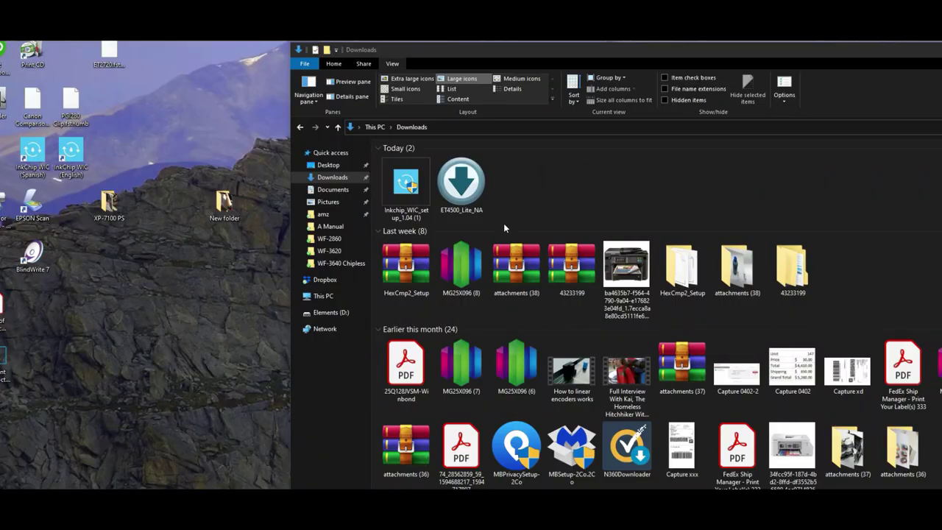
# - Run Inkchip_WIC_setup, launch the InkChip WIC (English) shortcut, and dismiss the broken-shortcut warning
pyautogui.doubleClick(415, 195)
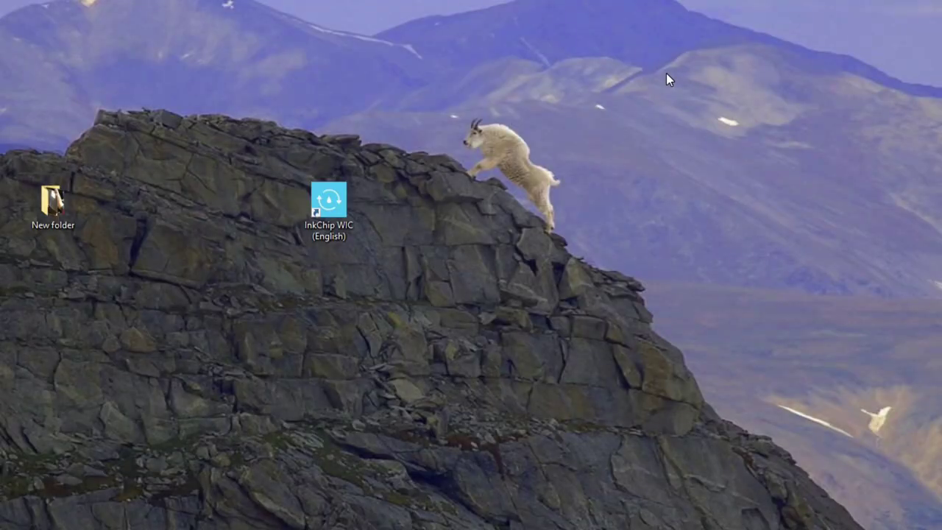
pyautogui.doubleClick(346, 228)
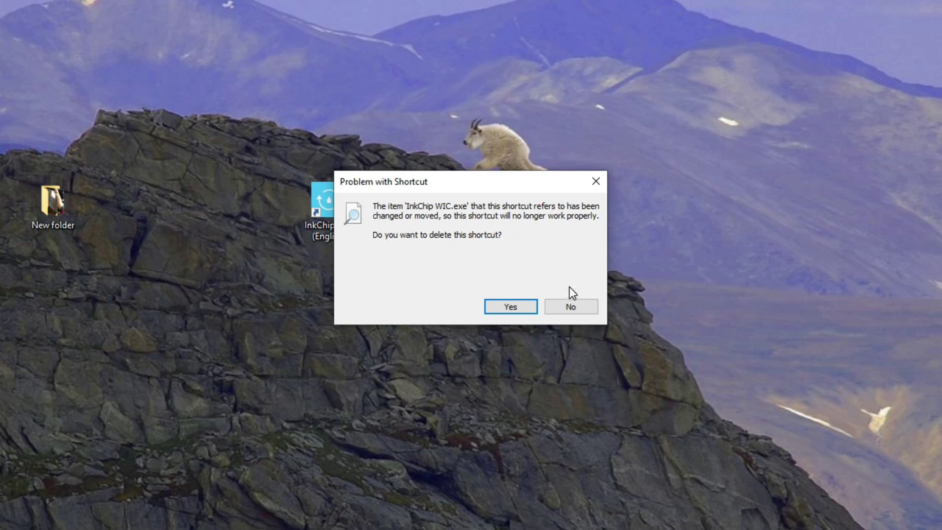
pyautogui.click(570, 307)
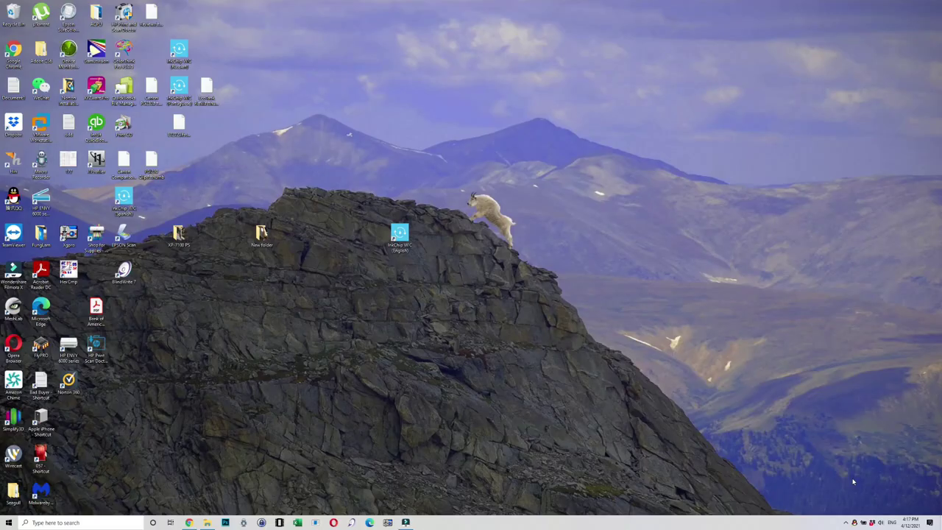
# - Open Norton's View Recent History from its hidden tray icon
pyautogui.click(845, 523)
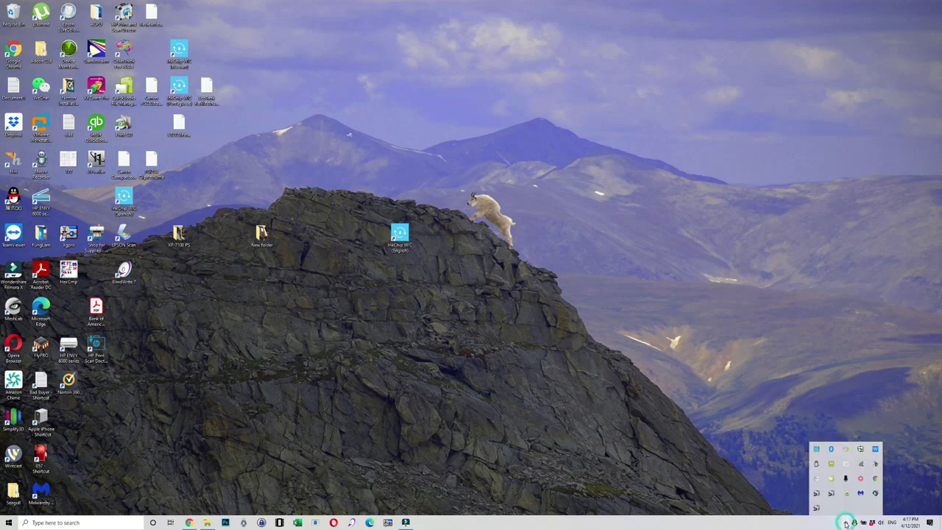
pyautogui.rightClick(846, 493)
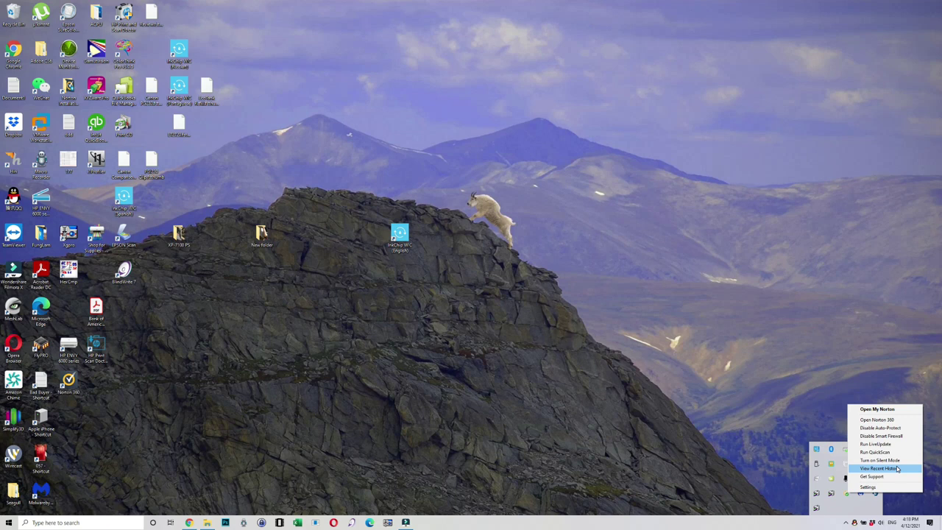
pyautogui.click(880, 468)
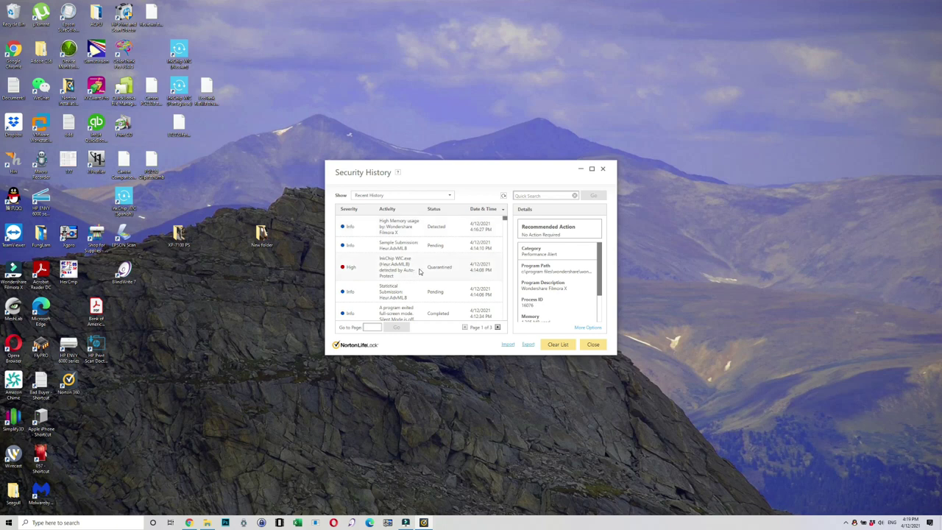
# - Restore InkChip WIC.exe from Norton quarantine with Exclude kept checked, then close the report
pyautogui.click(394, 266)
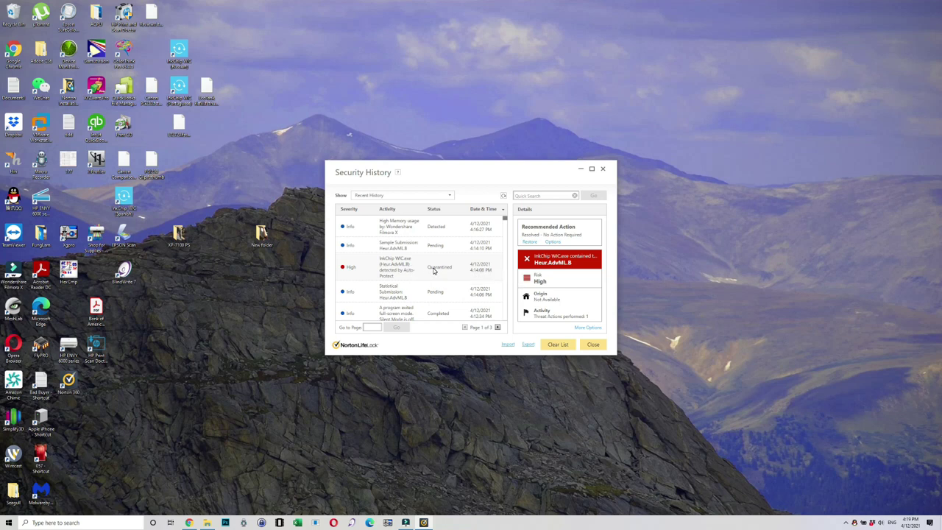
pyautogui.click(593, 331)
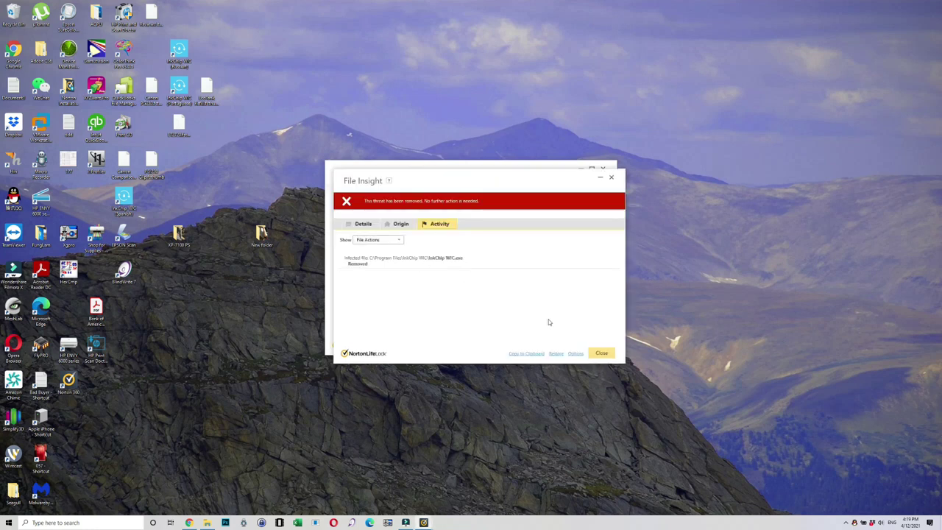
pyautogui.click(556, 354)
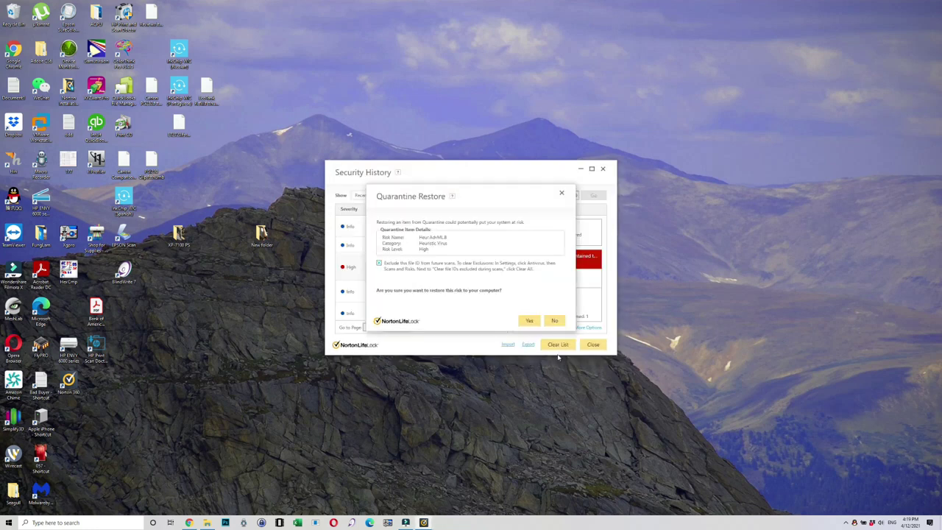
pyautogui.click(527, 322)
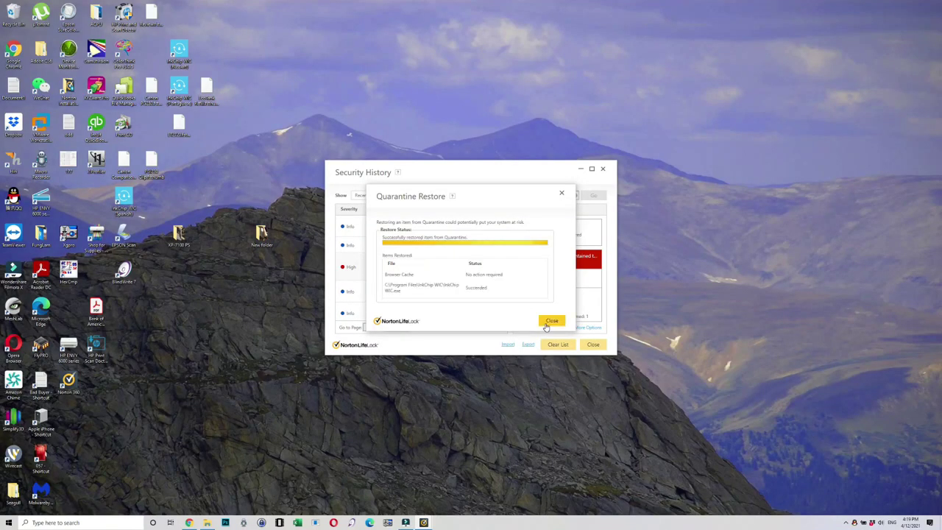
pyautogui.click(552, 320)
pyautogui.click(593, 344)
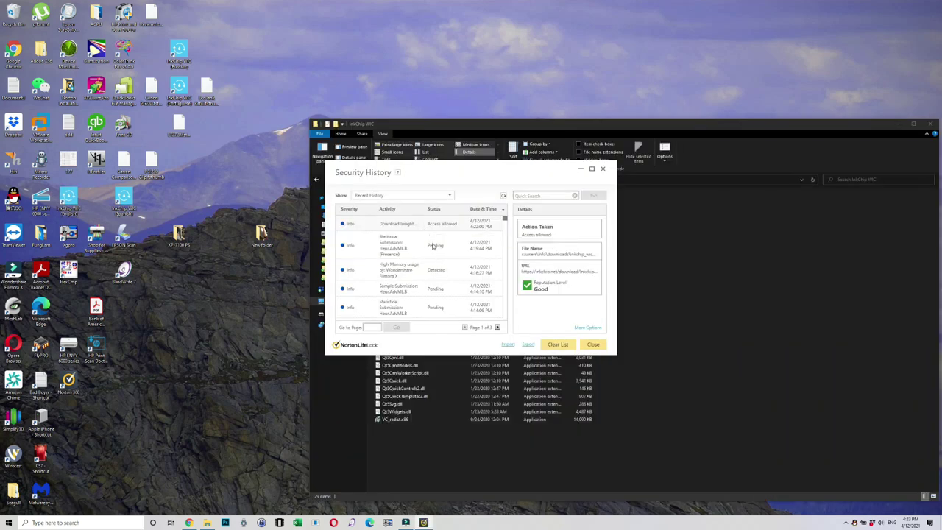
# - Check the latest submission's details, then go to Windows Security's Virus & threat protection
pyautogui.click(433, 246)
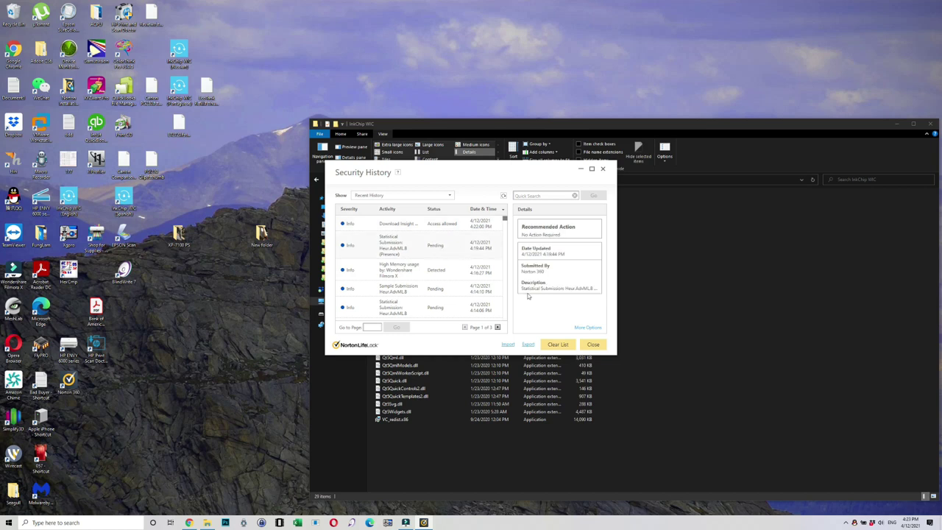
pyautogui.scroll(-2, 447, 317)
pyautogui.scroll(-5, 447, 316)
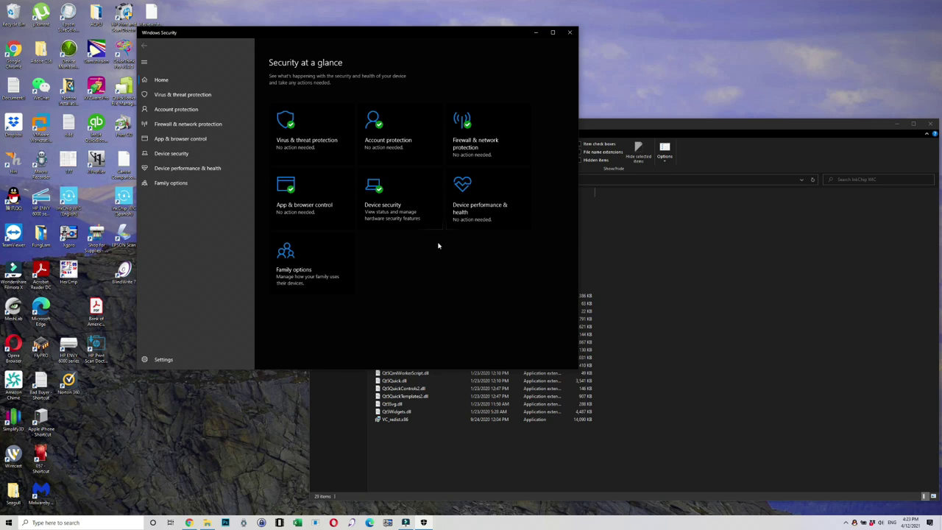
pyautogui.click(318, 143)
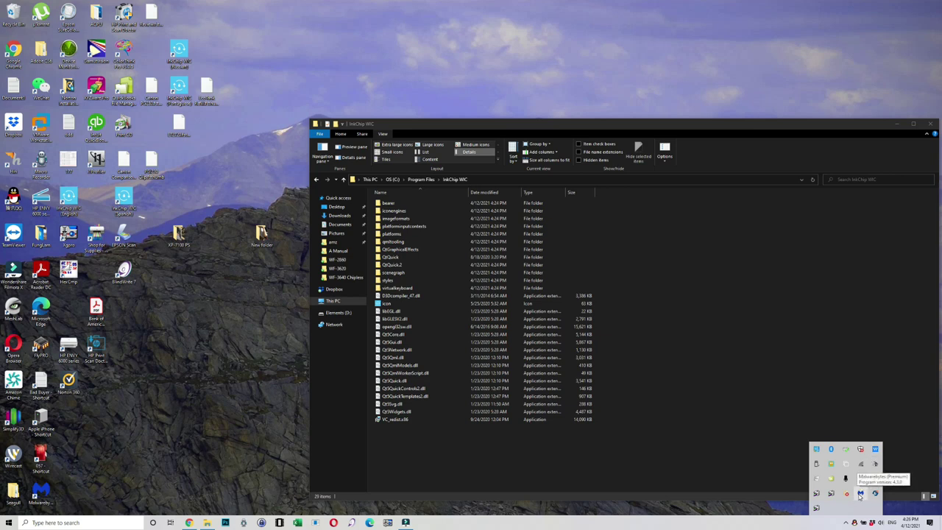
# - Check Malwarebytes' tray options, then return to File Explorer's Downloads folder
pyautogui.rightClick(860, 494)
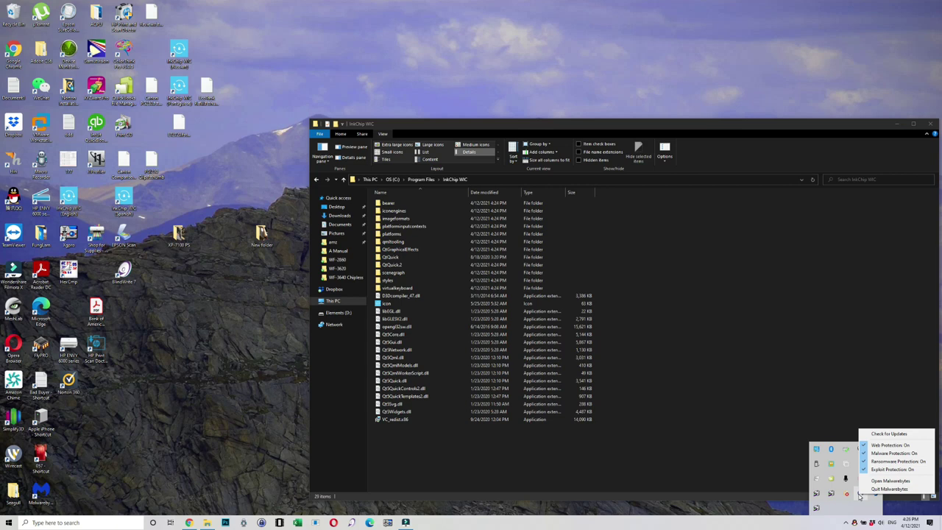
pyautogui.press('Escape')
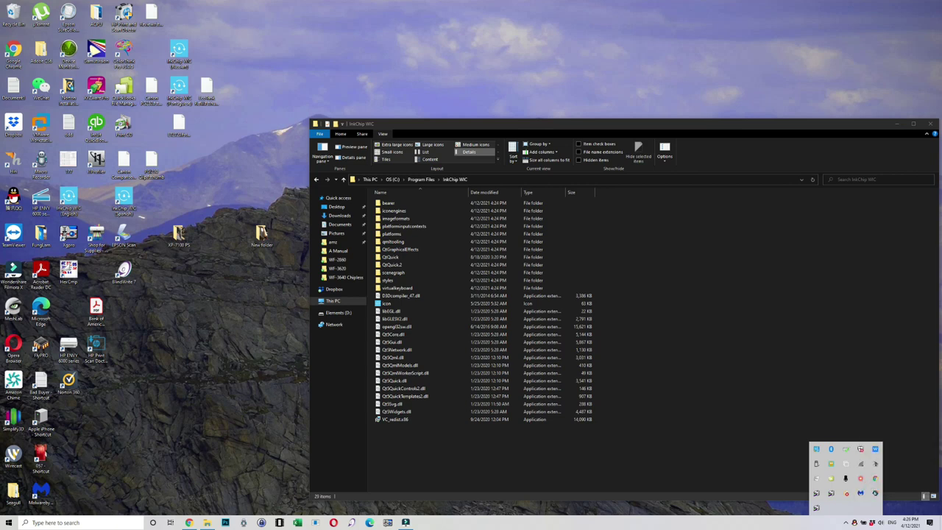
pyautogui.click(449, 313)
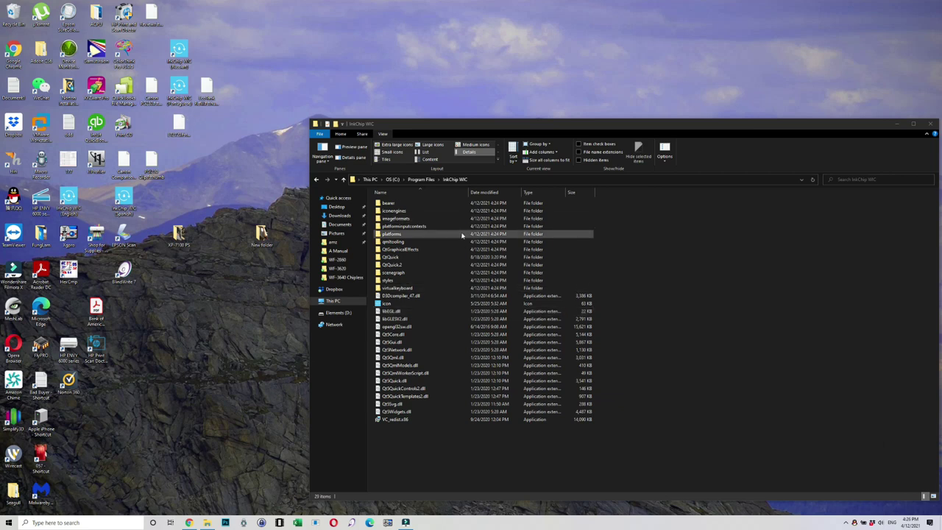
pyautogui.click(340, 216)
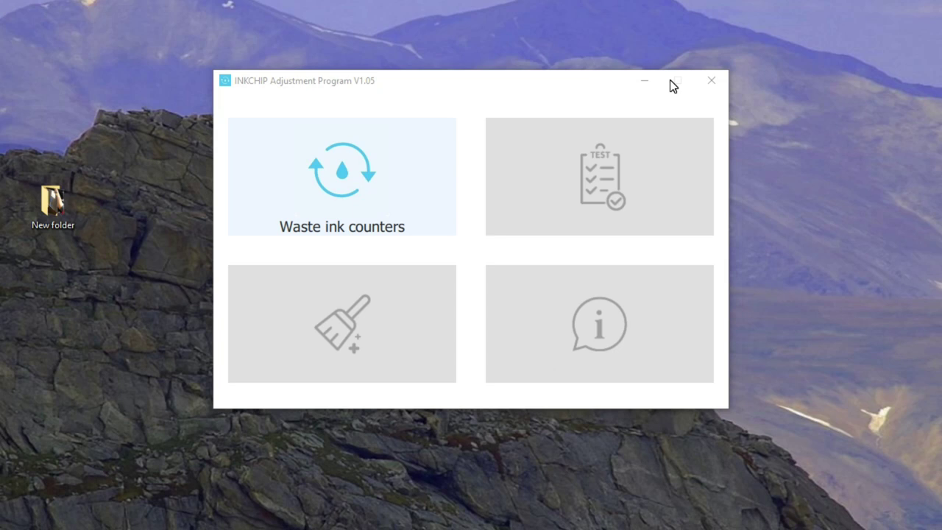
# - Open Waste ink counters and set the printer model to ET-4500 Series
pyautogui.click(410, 190)
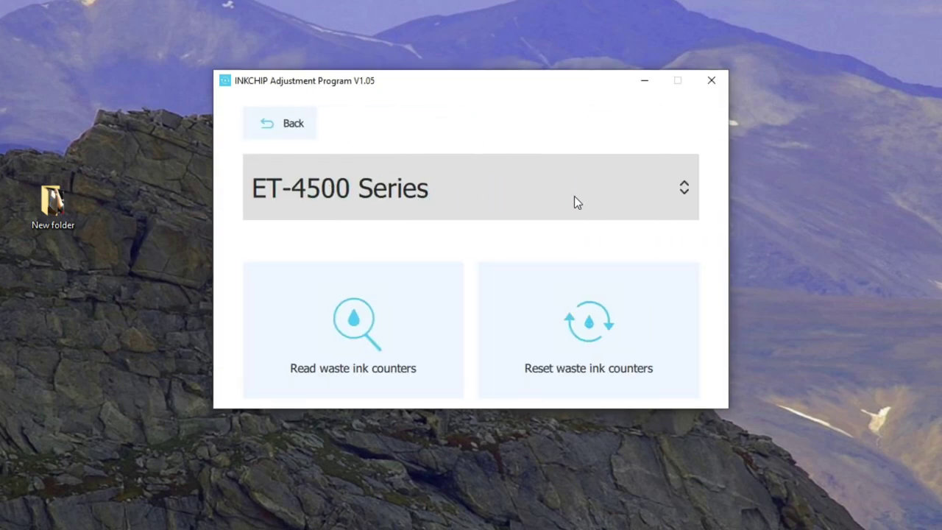
pyautogui.click(678, 189)
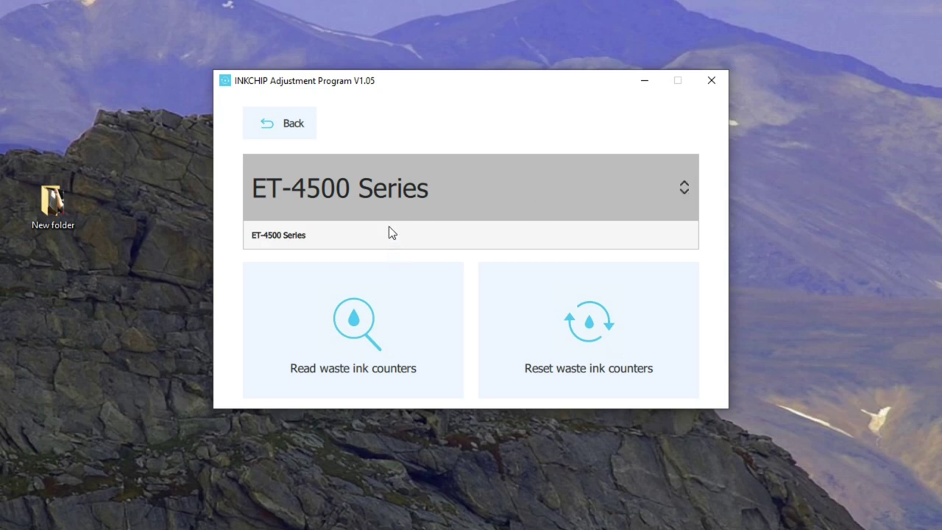
pyautogui.click(367, 235)
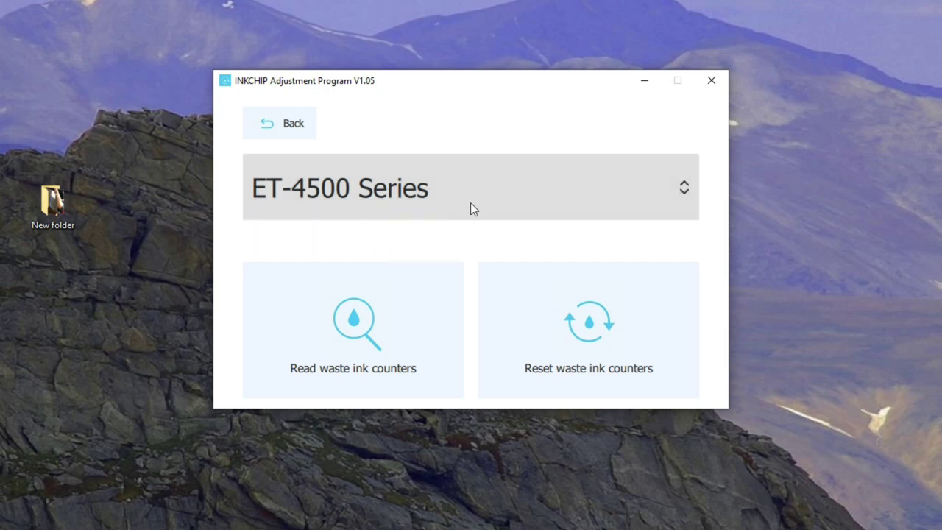
pyautogui.click(685, 189)
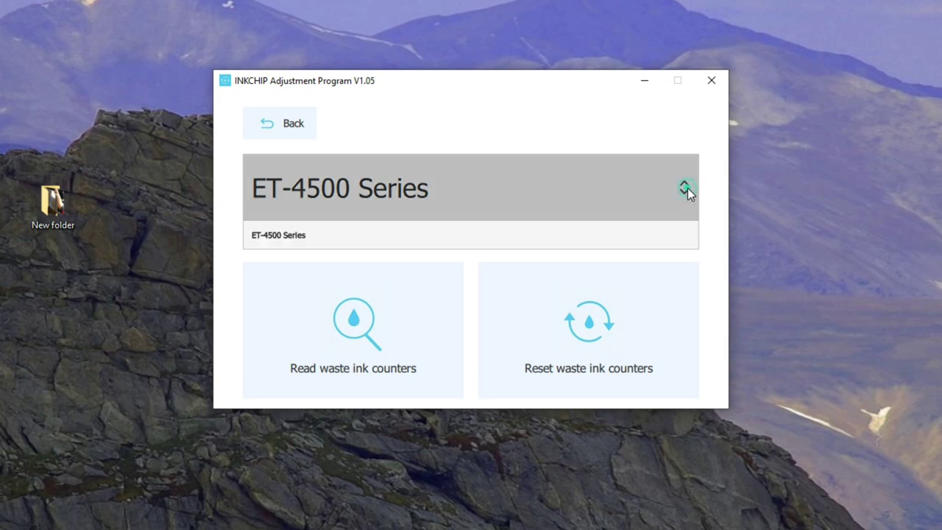
pyautogui.click(498, 235)
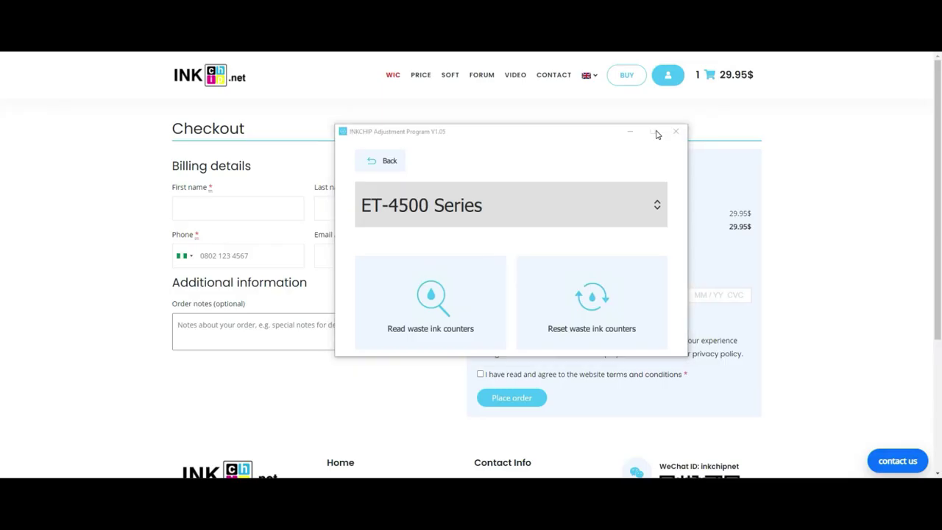
# - Read the waste ink level, then order five Adjustment Program keys and proceed to checkout
pyautogui.click(452, 315)
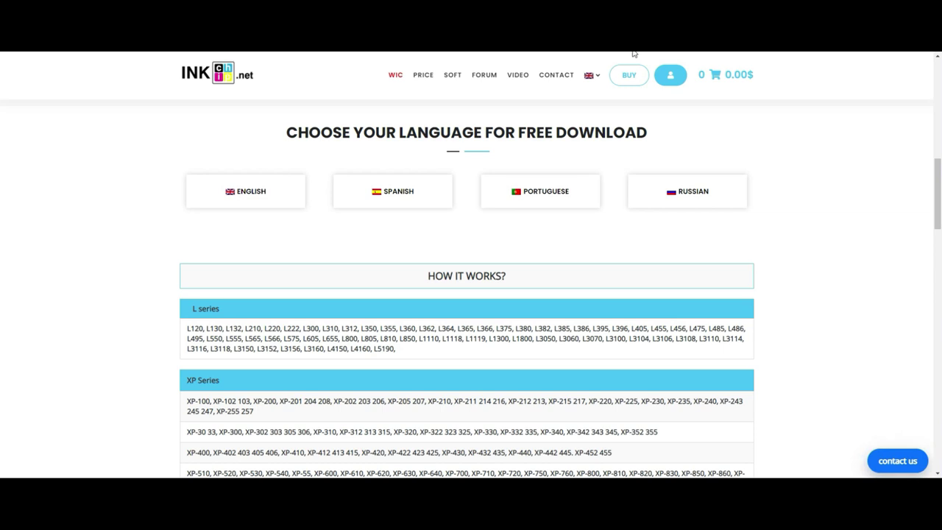
pyautogui.click(629, 78)
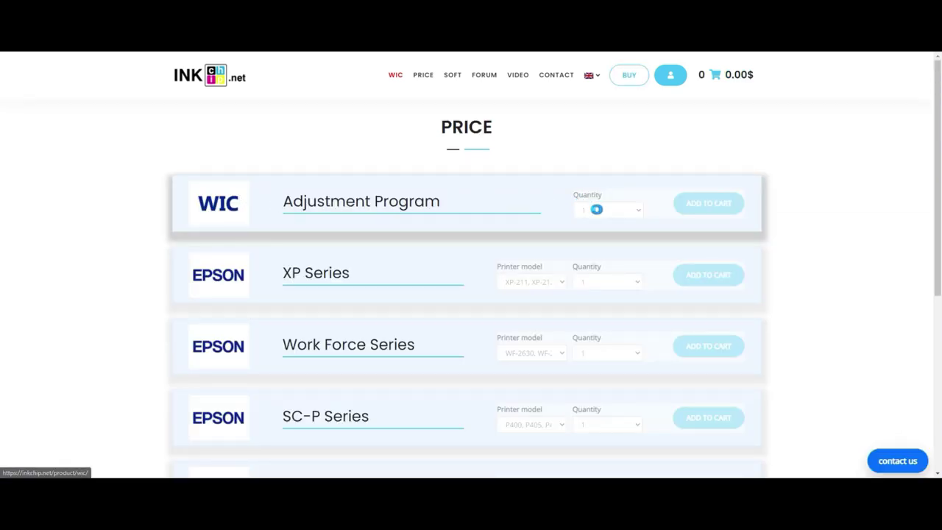
pyautogui.click(590, 212)
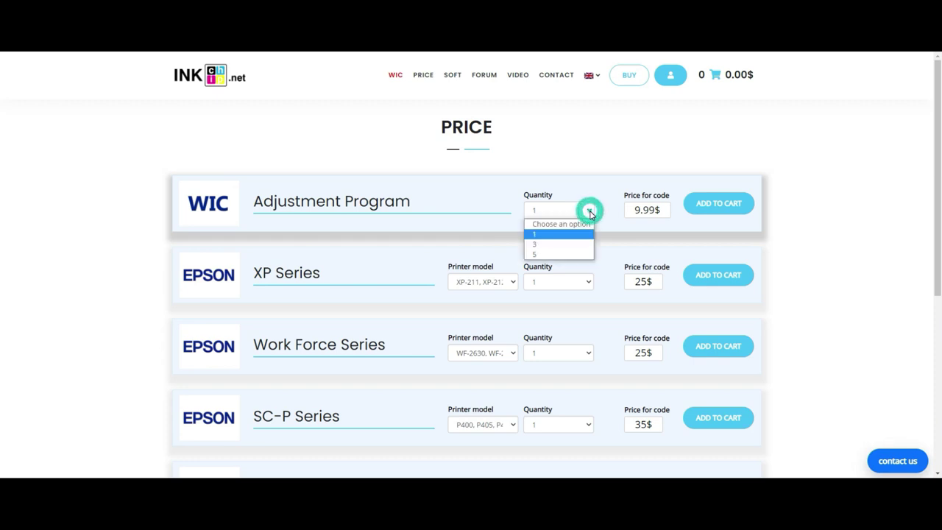
pyautogui.click(562, 254)
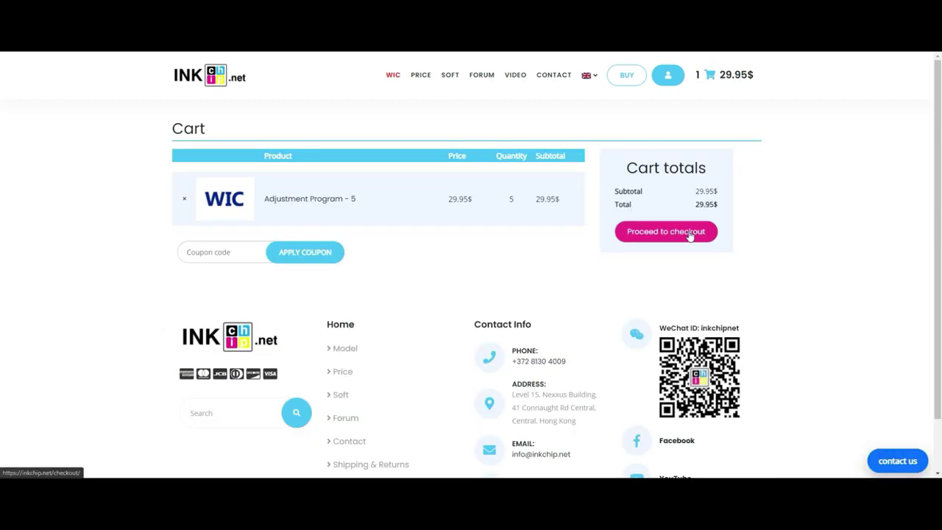
pyautogui.click(690, 232)
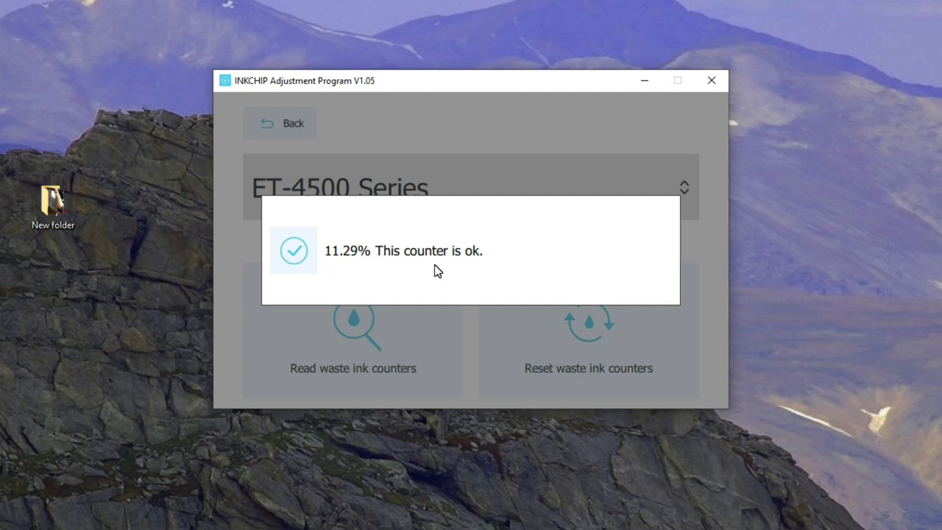
# - Reset the ET-4500 waste ink counters with the pasted purchased key and verify they read 0.00%
pyautogui.click(703, 292)
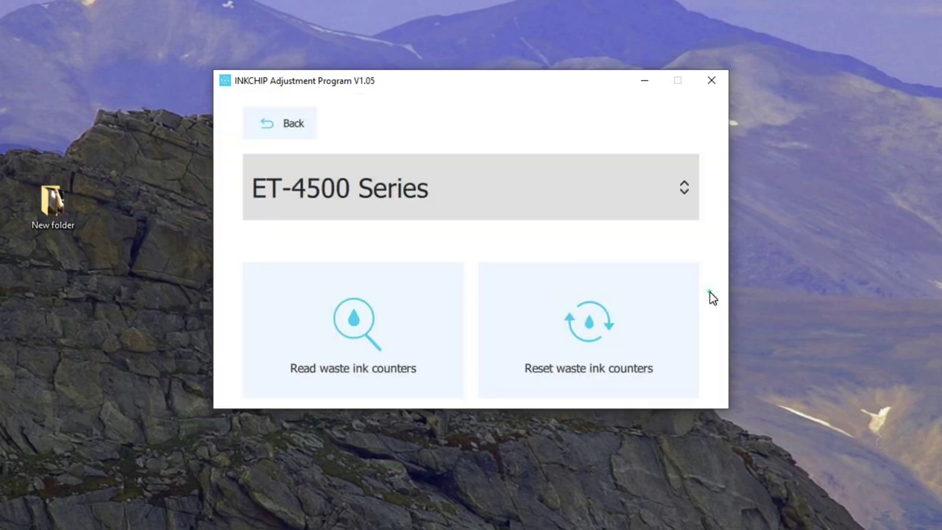
pyautogui.click(632, 319)
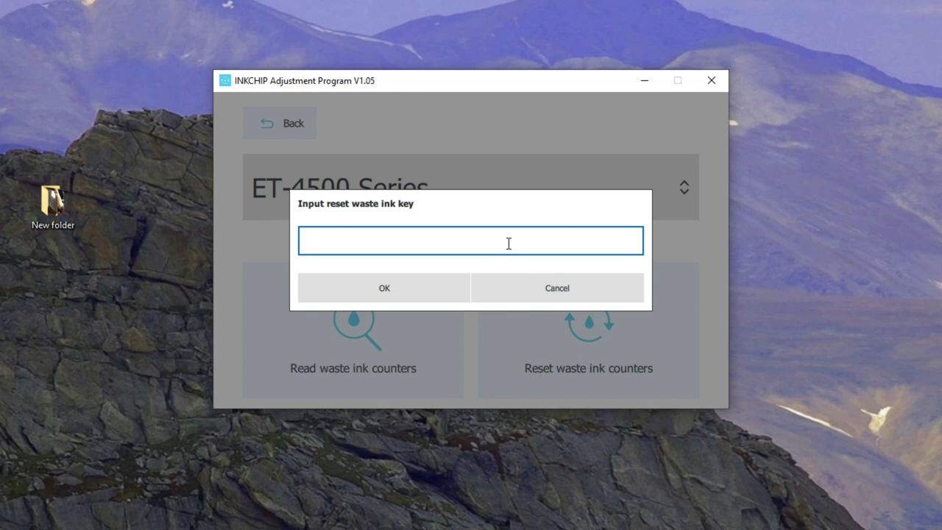
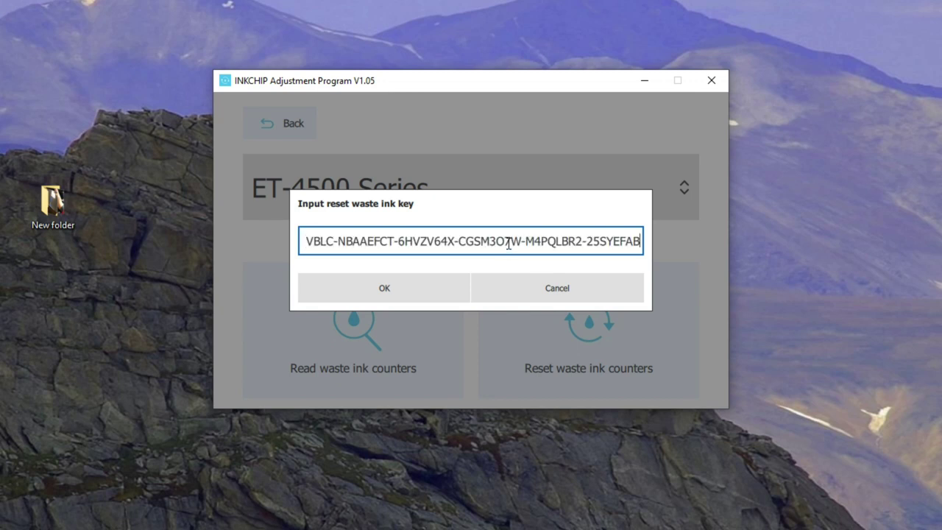
pyautogui.click(441, 292)
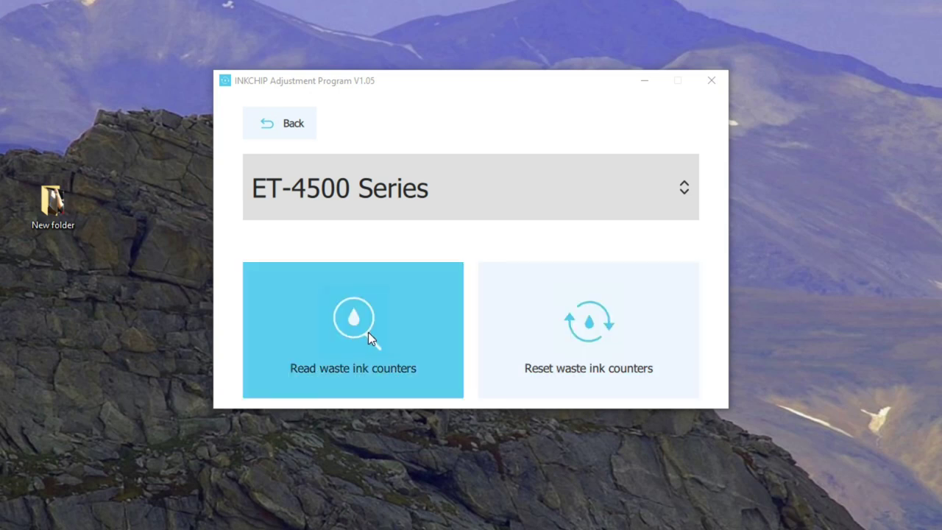
pyautogui.click(368, 332)
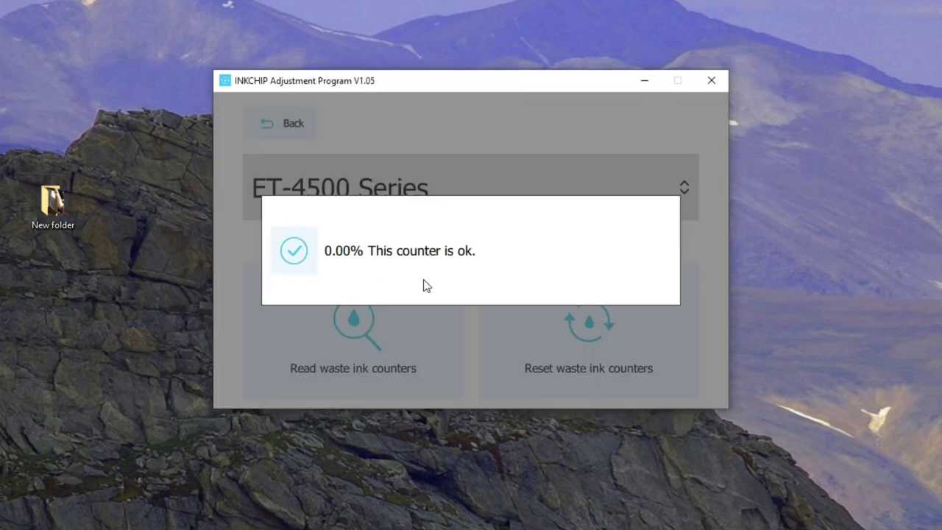